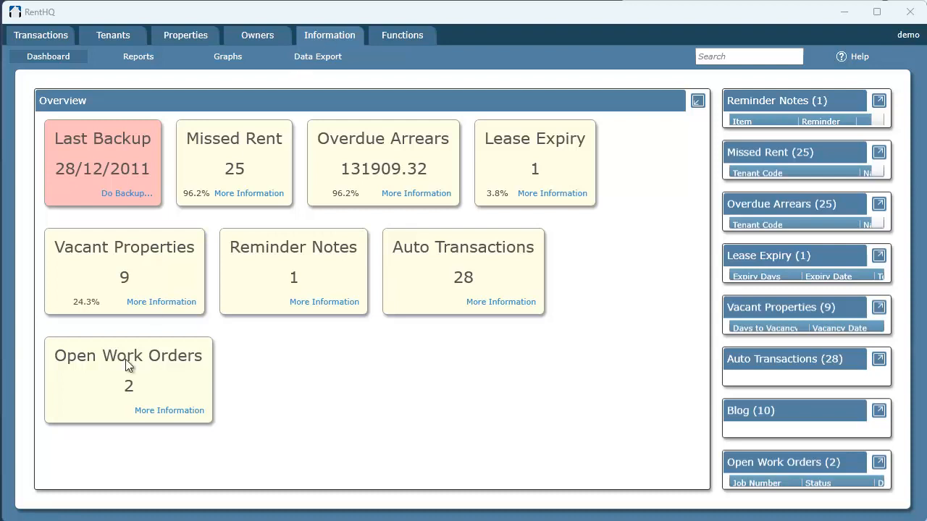
Switch to Paint, crop RentHQSign.png to about 2593 × 1017 px around the handwritten signature, and return to RentHQ
{"action": "key", "text": "alt+Tab"}
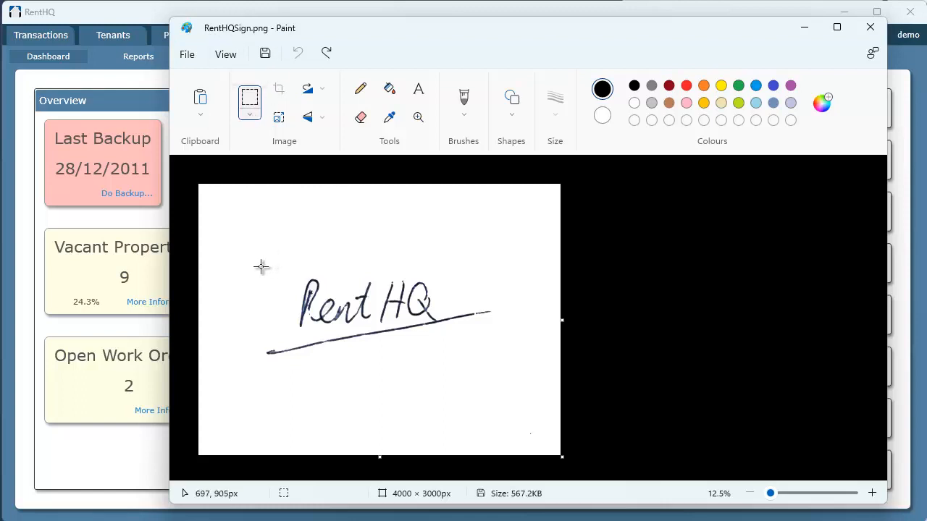
{"action": "mouse_move", "coordinate": [262, 273]}
{"action": "left_mouse_down"}
{"action": "mouse_move", "coordinate": [352, 343]}
{"action": "mouse_move", "coordinate": [496, 364]}
{"action": "left_mouse_up"}
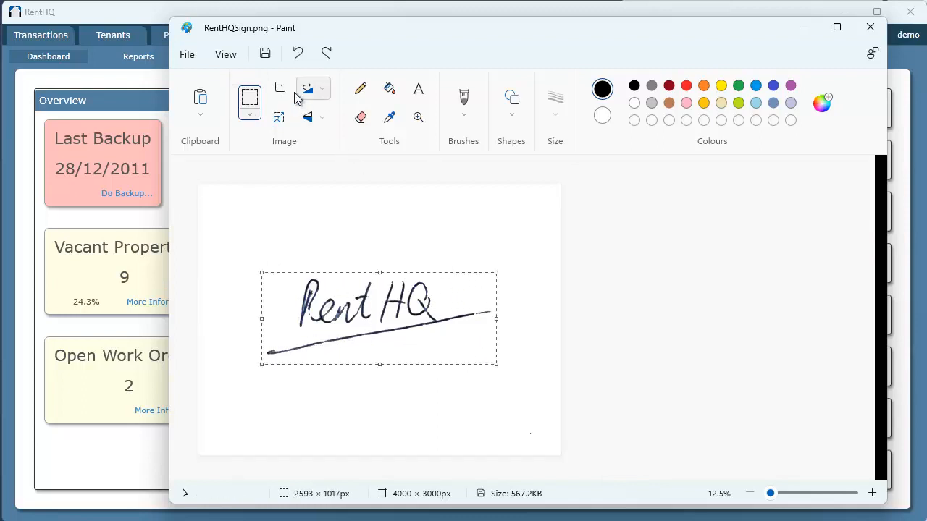
{"action": "left_click", "coordinate": [280, 95]}
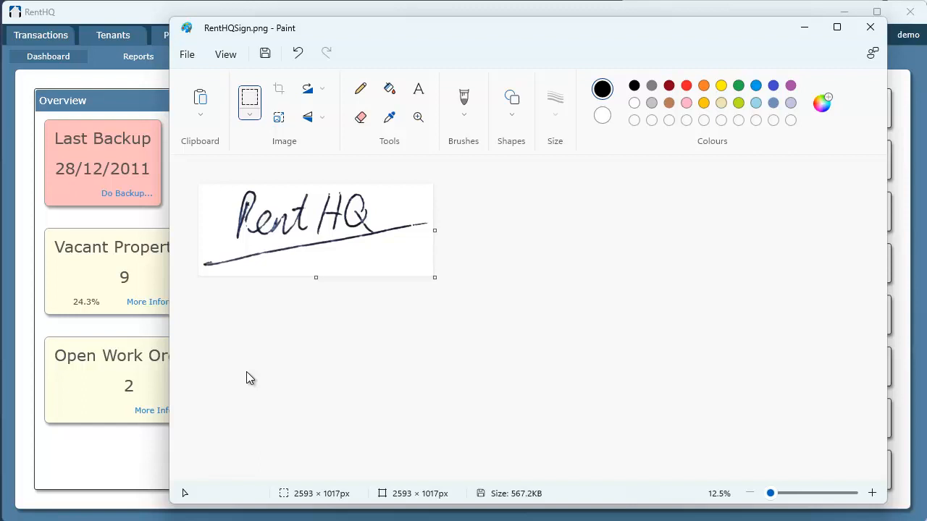
{"action": "left_click", "coordinate": [804, 28]}
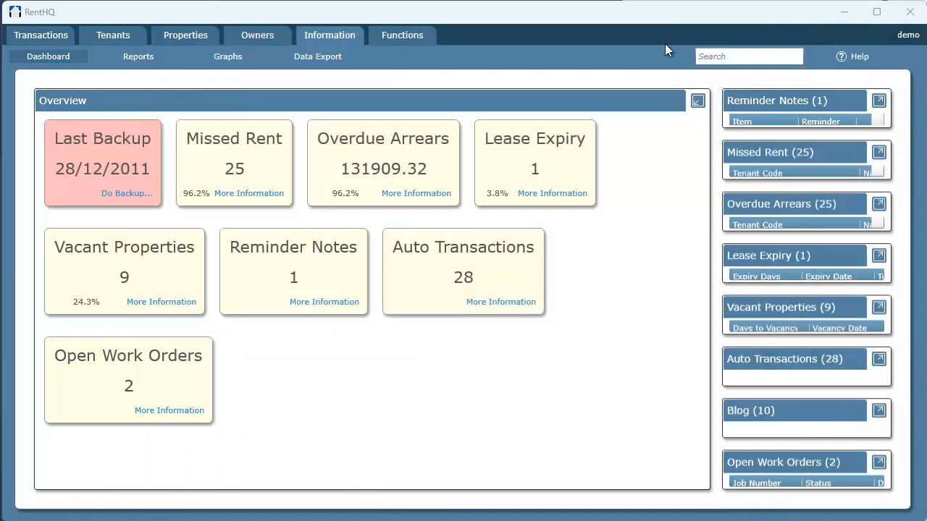
Load RentHQ.png from the Signatures folder as the signature of the RentHQ security login
{"action": "left_click", "coordinate": [407, 36]}
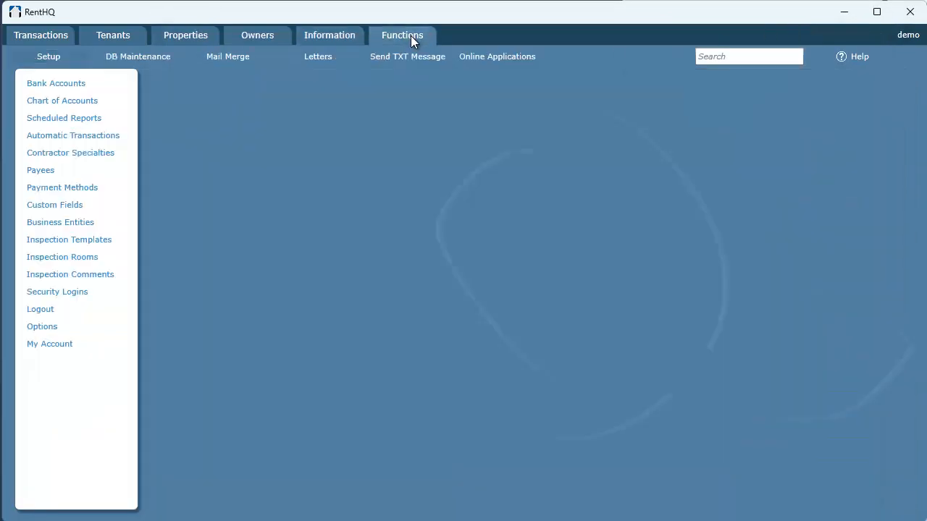
{"action": "left_click", "coordinate": [57, 294]}
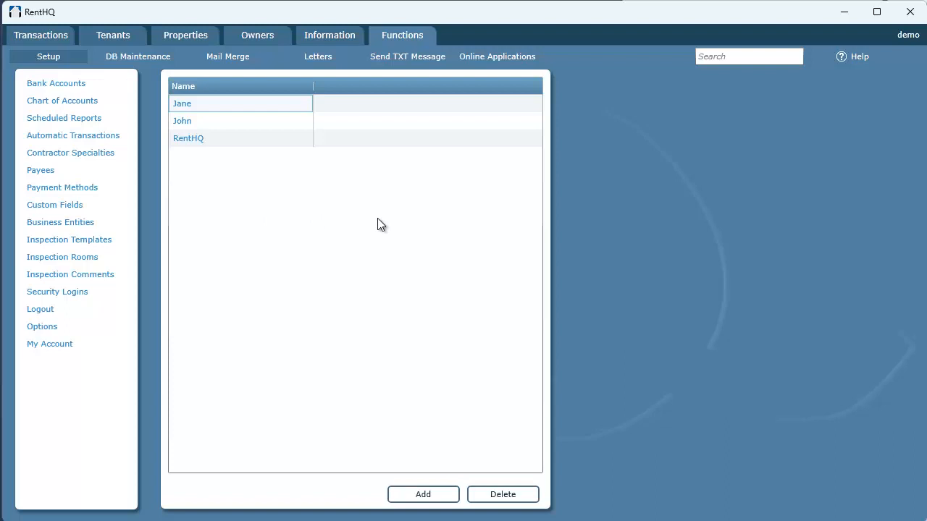
{"action": "left_click", "coordinate": [188, 141]}
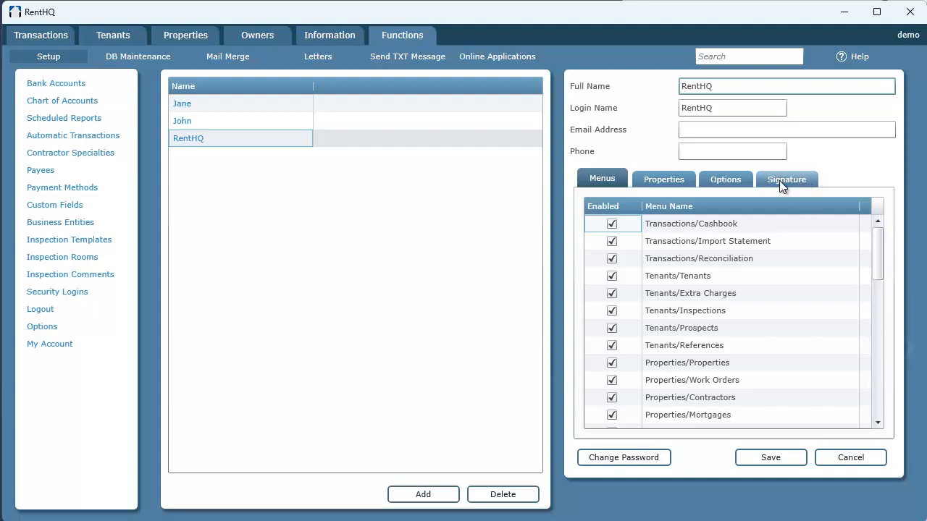
{"action": "left_click", "coordinate": [797, 182]}
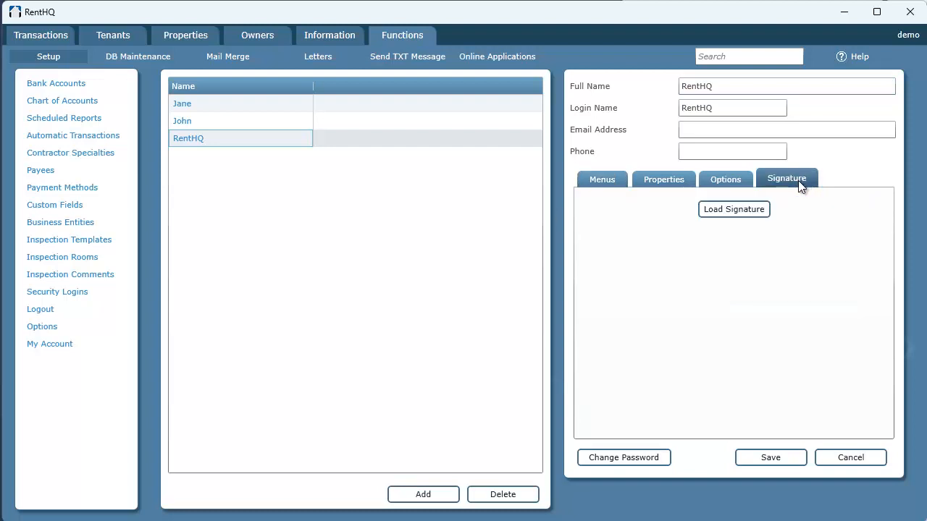
{"action": "left_click", "coordinate": [751, 209]}
{"action": "left_click", "coordinate": [398, 189]}
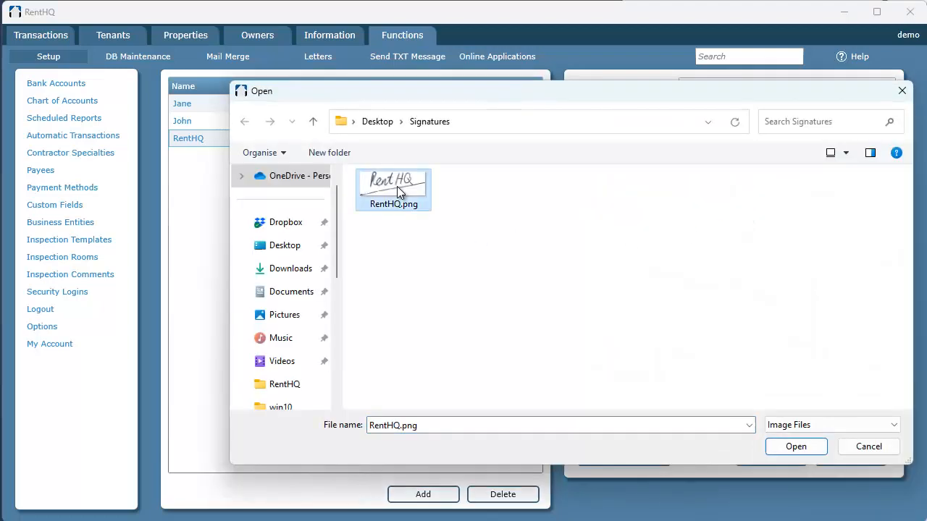
{"action": "left_click", "coordinate": [788, 446]}
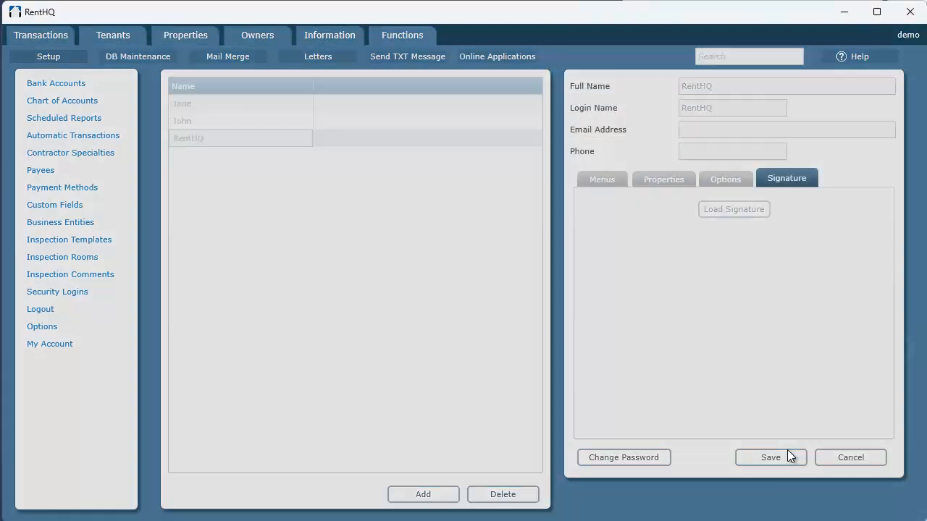
{"action": "left_click", "coordinate": [525, 349]}
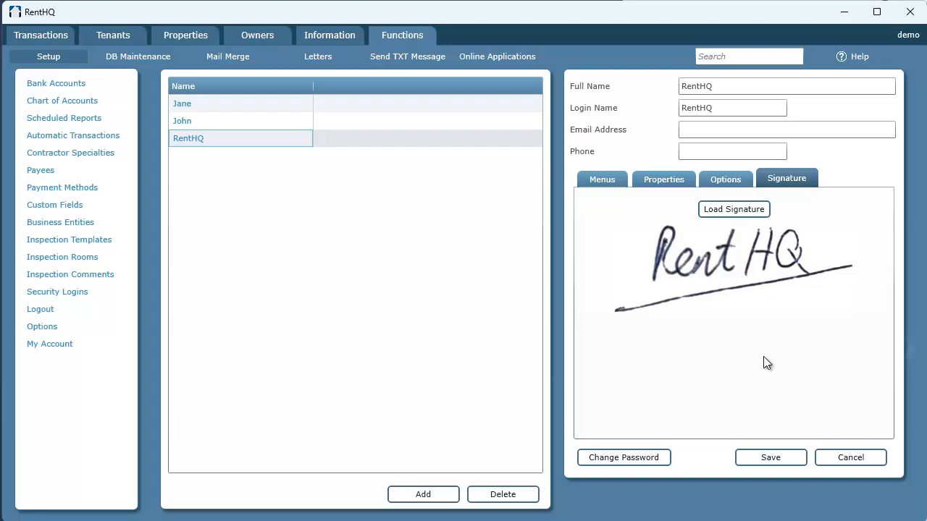
Check the signatures stored for the other two security logins and return to the RentHQ login
{"action": "left_click", "coordinate": [183, 104]}
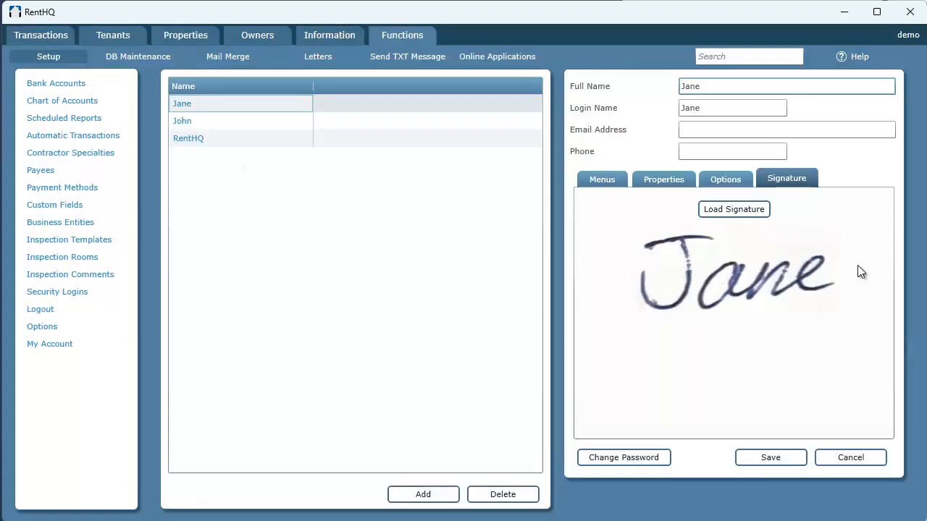
{"action": "left_click", "coordinate": [182, 122]}
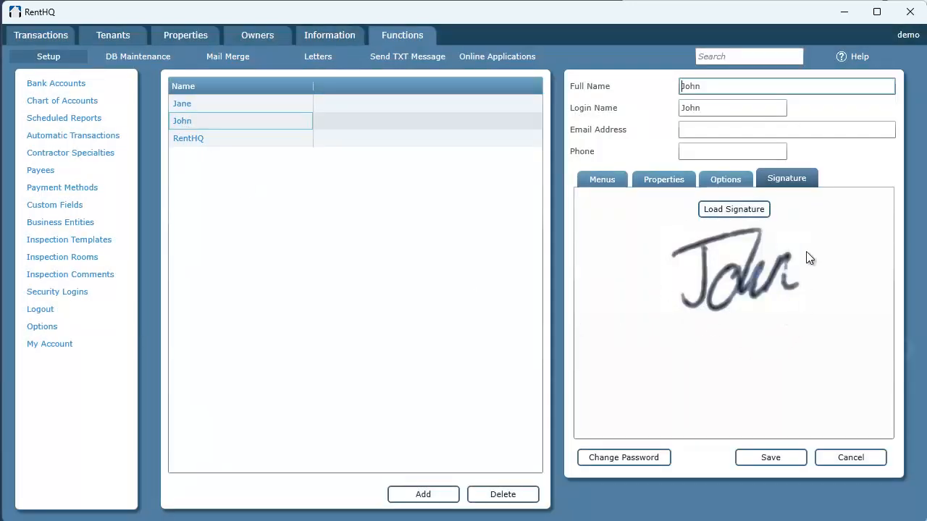
{"action": "left_click", "coordinate": [192, 142]}
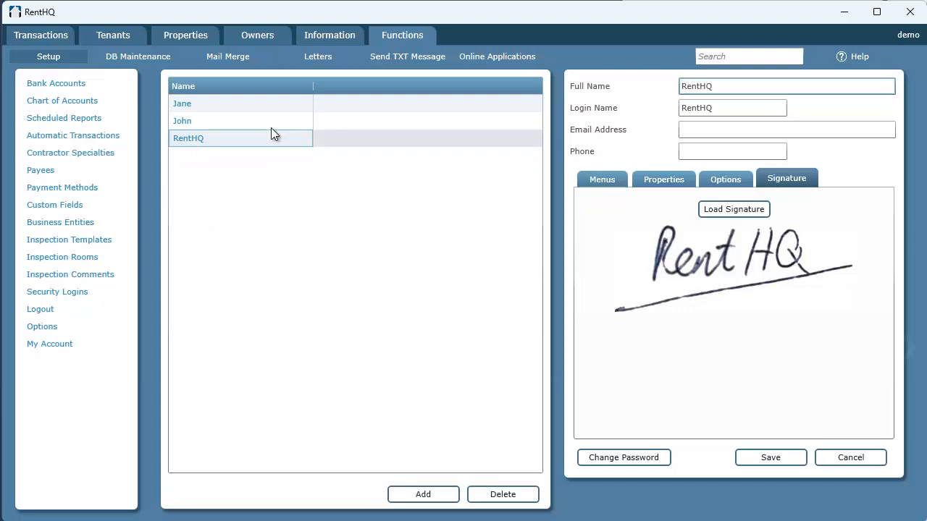
Open the tenant letter template "NZ 14 days notice of rent arrears" for mail merge editing
{"action": "left_click", "coordinate": [243, 60]}
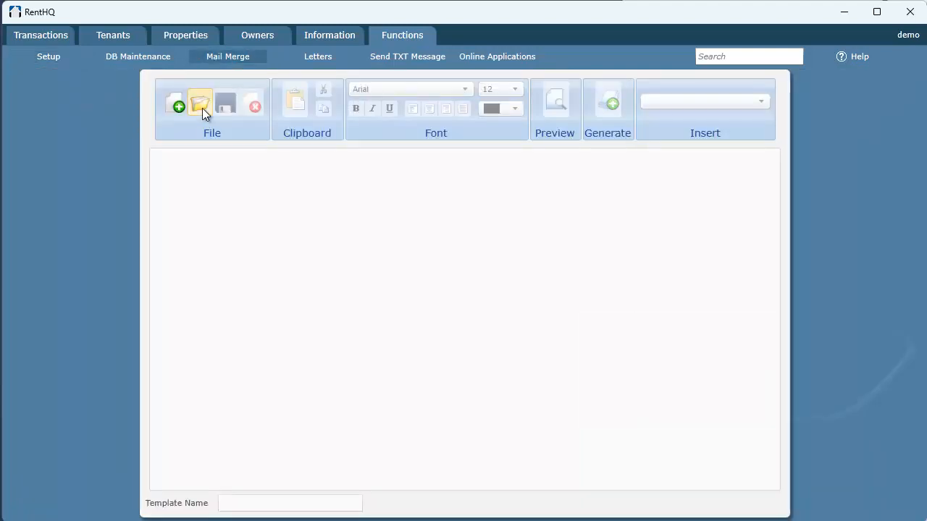
{"action": "left_click", "coordinate": [202, 107]}
{"action": "left_click", "coordinate": [503, 298]}
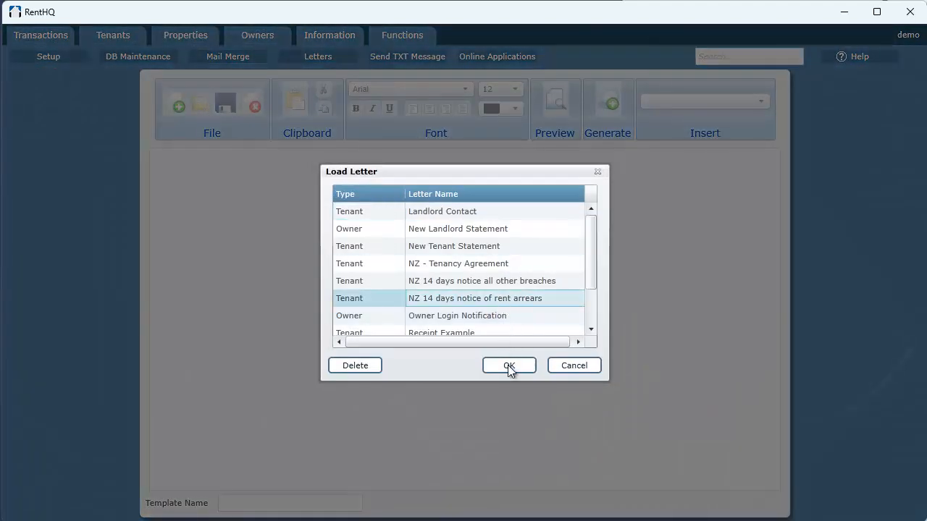
{"action": "left_click", "coordinate": [509, 365]}
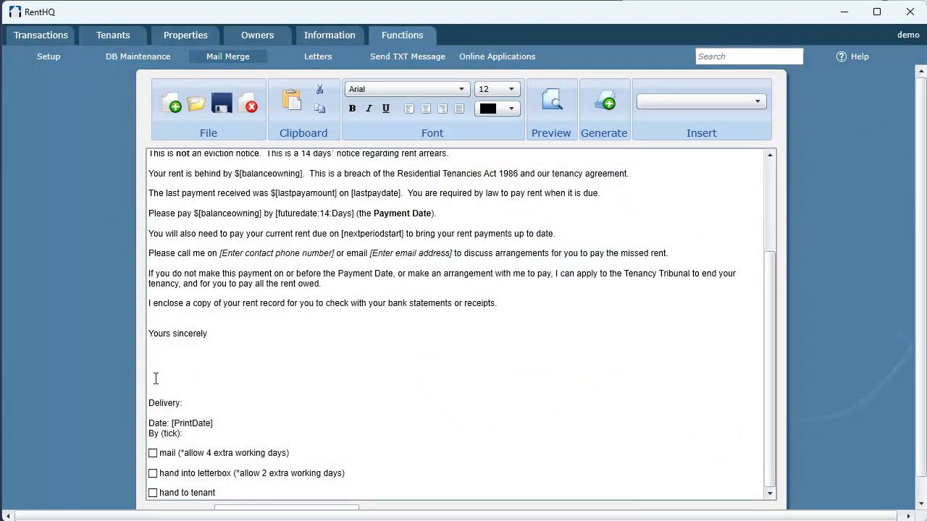
Insert the Signature merge field below "Yours sincerely" in the letter template
{"action": "left_click", "coordinate": [759, 102]}
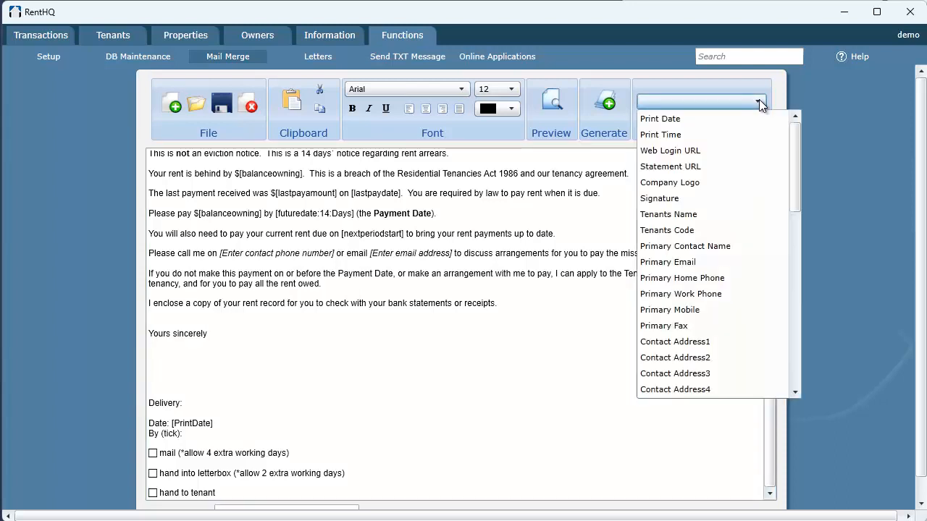
{"action": "left_click", "coordinate": [659, 199]}
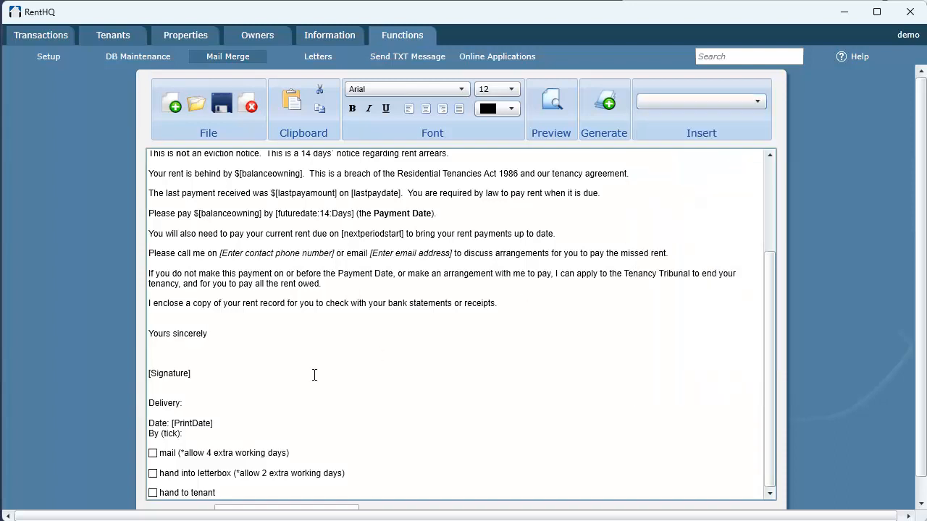
{"action": "left_click_drag", "start_coordinate": [198, 375], "coordinate": [148, 373]}
{"action": "left_click", "coordinate": [250, 354]}
Preview the merged letter down to its signature block and save the template
{"action": "left_click", "coordinate": [555, 104]}
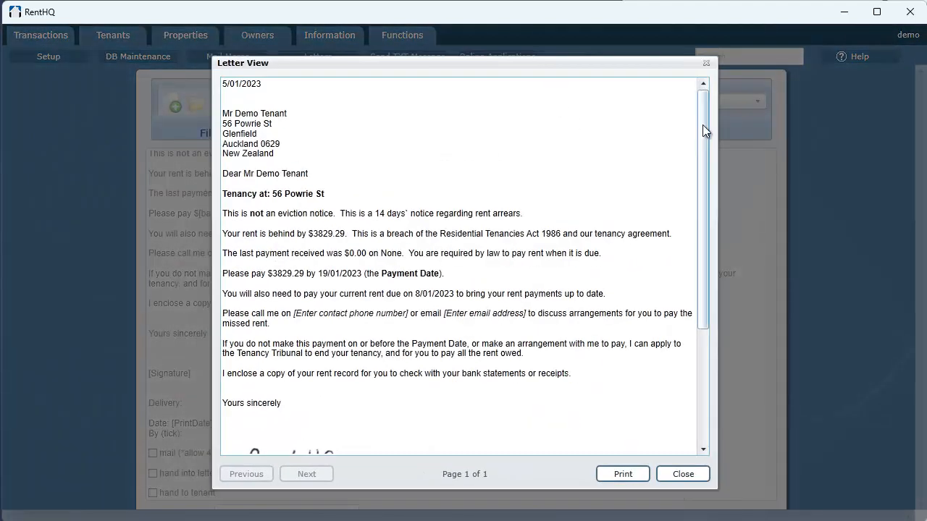
{"action": "mouse_move", "coordinate": [702, 130]}
{"action": "left_mouse_down"}
{"action": "mouse_move", "coordinate": [702, 220]}
{"action": "mouse_move", "coordinate": [682, 268]}
{"action": "left_mouse_up"}
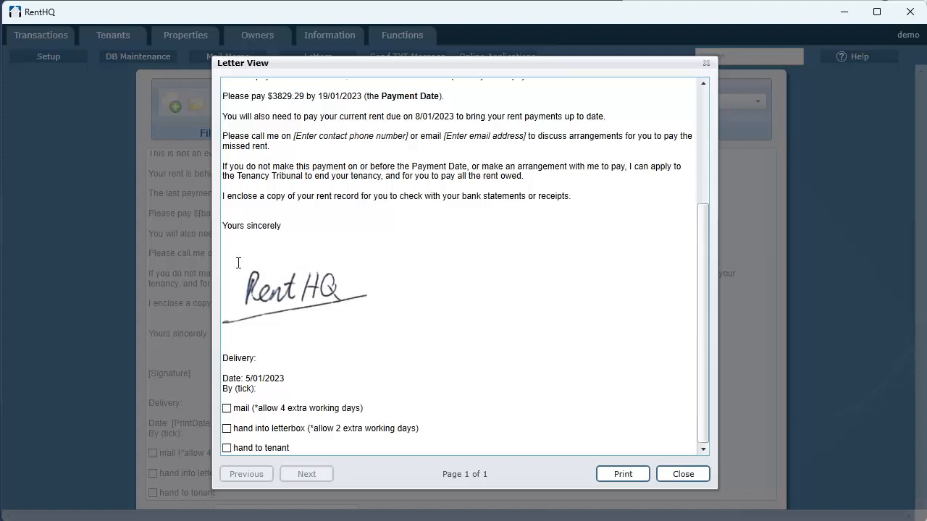
{"action": "left_click", "coordinate": [689, 474]}
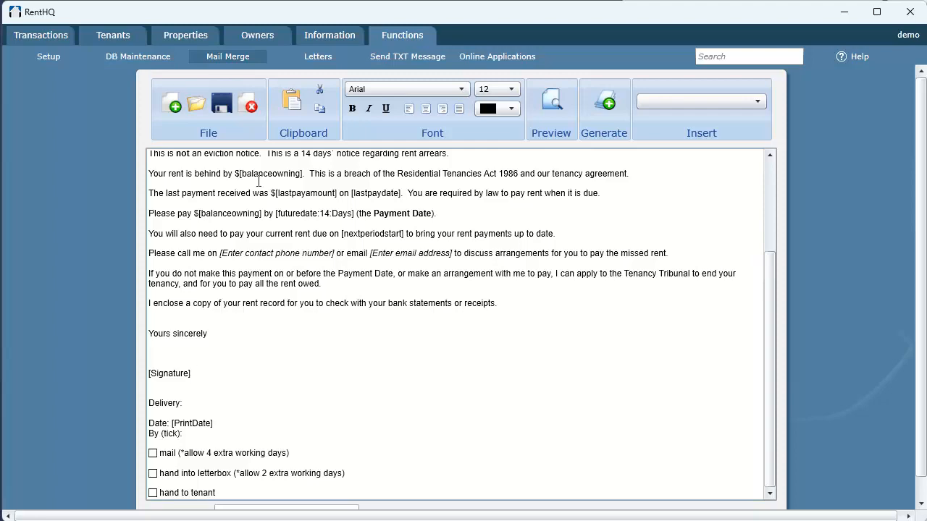
{"action": "left_click", "coordinate": [218, 102]}
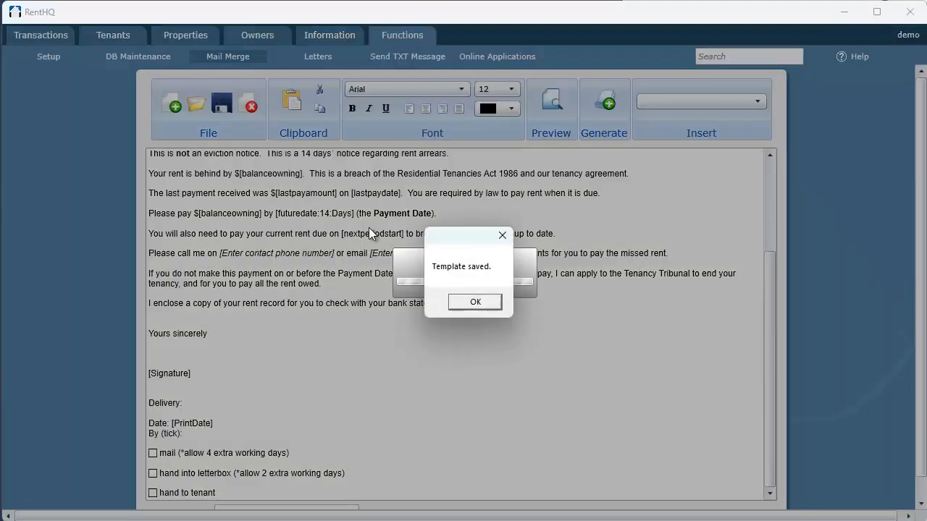
{"action": "left_click", "coordinate": [472, 301]}
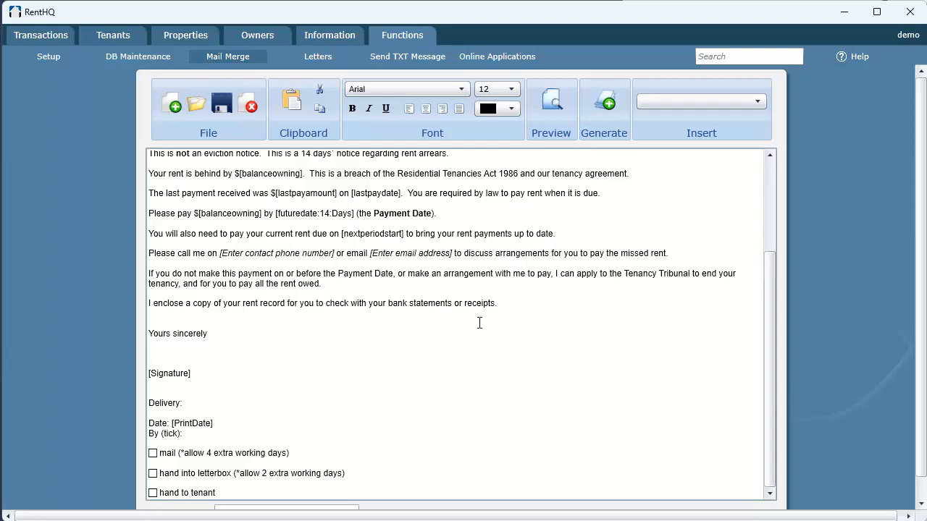
Open the tenant record with short code Demo and start creating its agreement
{"action": "left_click", "coordinate": [125, 38]}
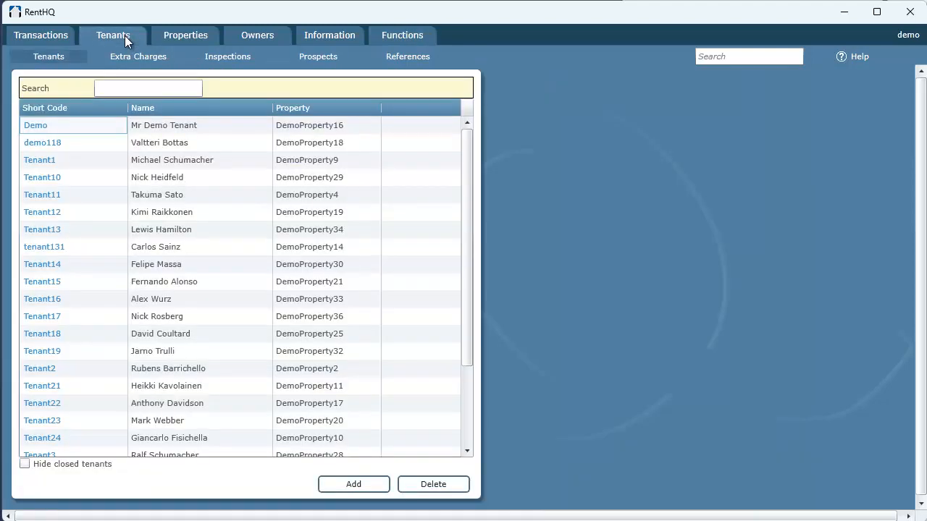
{"action": "left_click", "coordinate": [40, 126]}
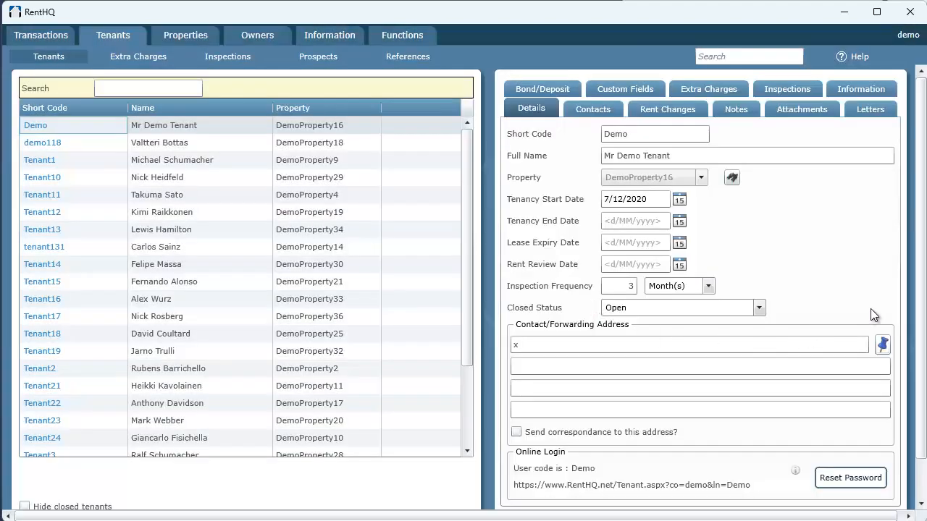
{"action": "scroll", "coordinate": [915, 302], "scroll_direction": "down", "scroll_amount": 2}
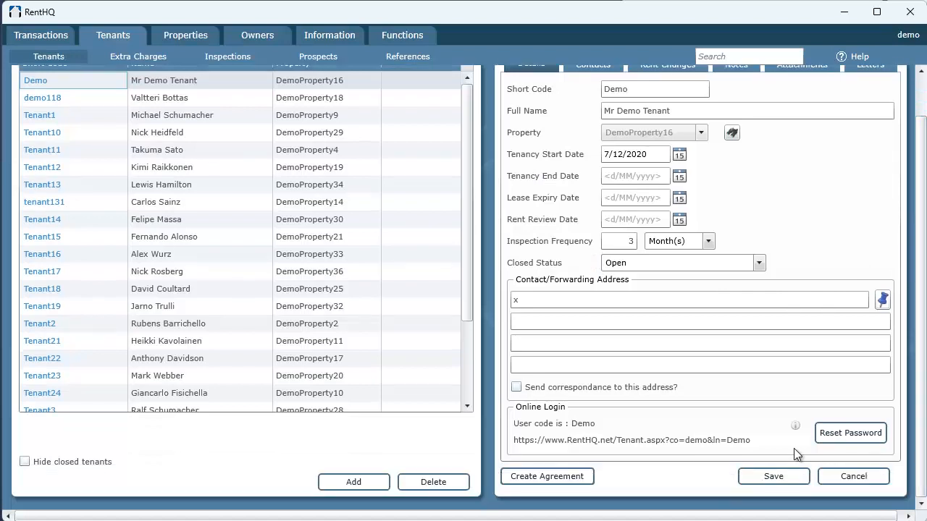
{"action": "left_click", "coordinate": [564, 478]}
{"action": "left_click", "coordinate": [570, 267]}
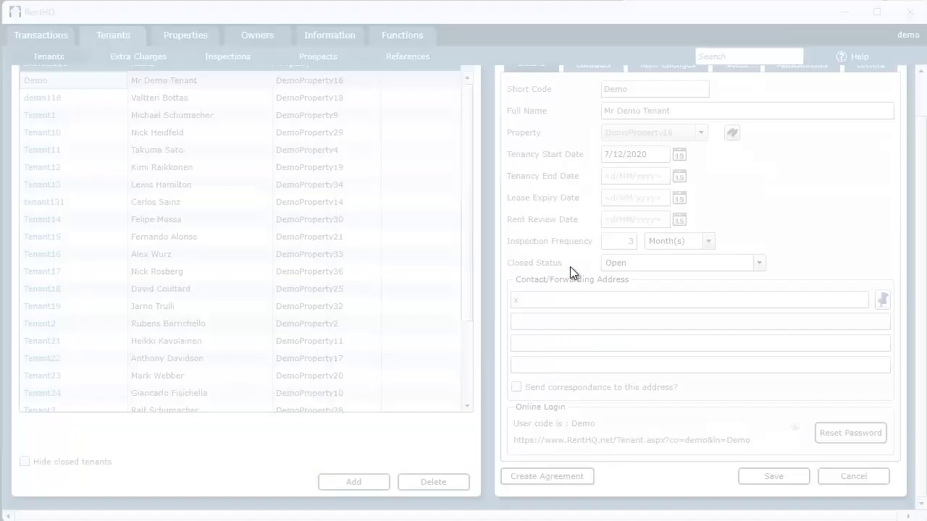